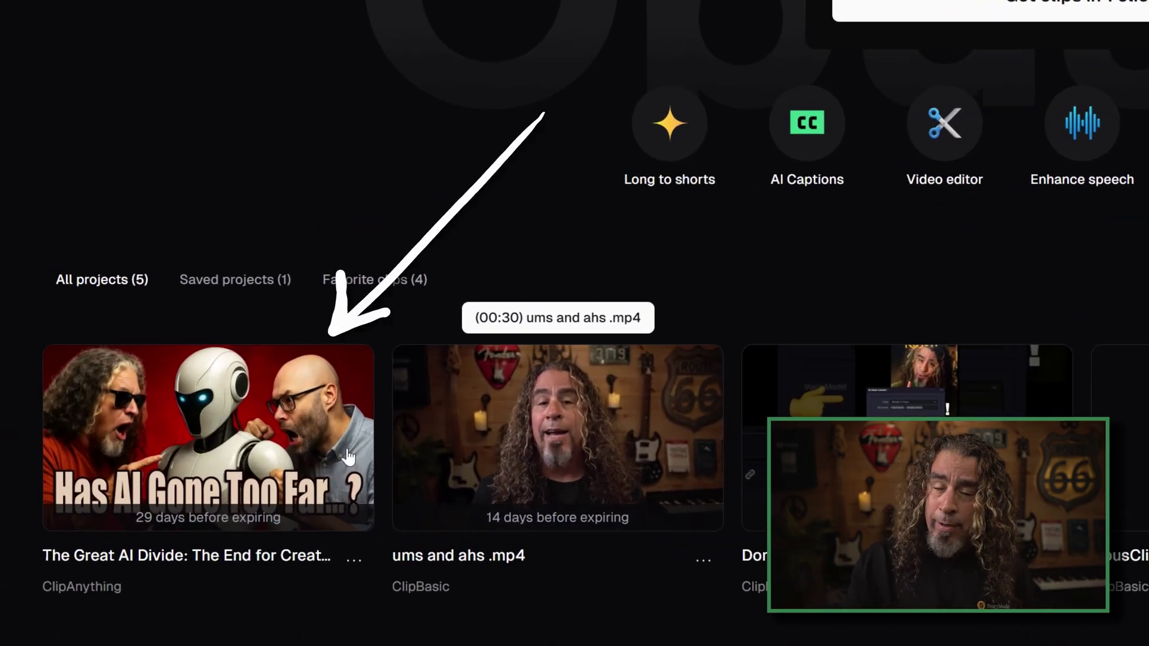
Step: Open the Great AI Divide project in Opus Clip to list its 44 original highlight clips
left_click(349, 458)
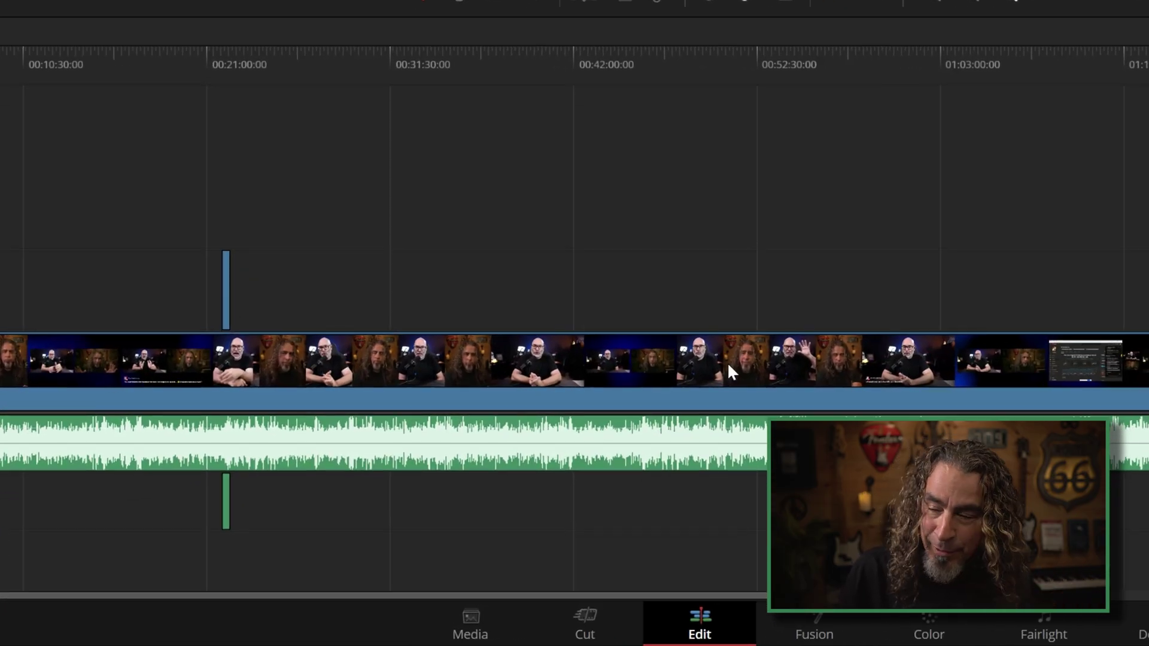
Step: Auto-align the highlight clip to Raw Footage.mp4 by waveform on track 1
left_click_drag(307, 514, 172, 202)
right_click(259, 359)
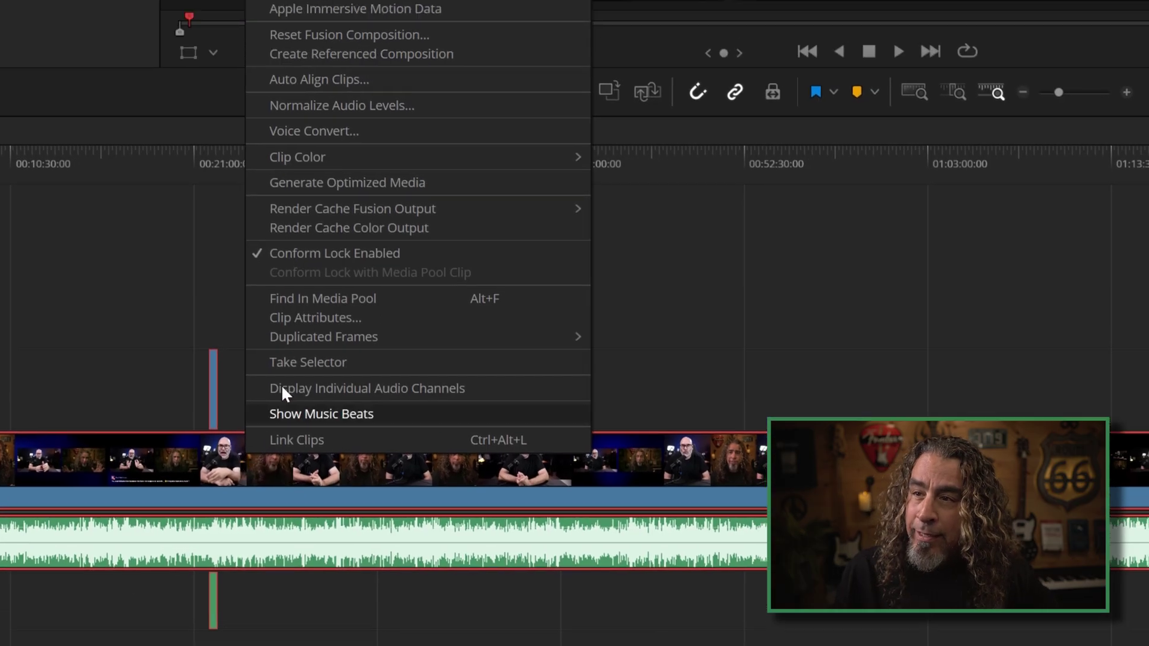
left_click(341, 110)
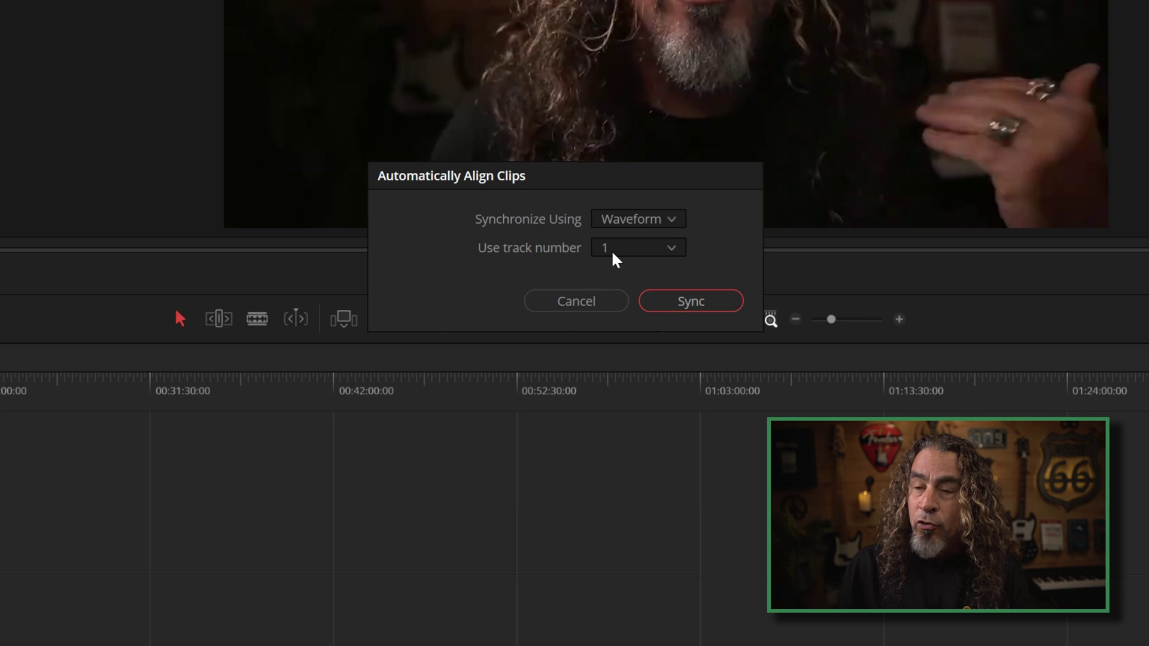
left_click(666, 299)
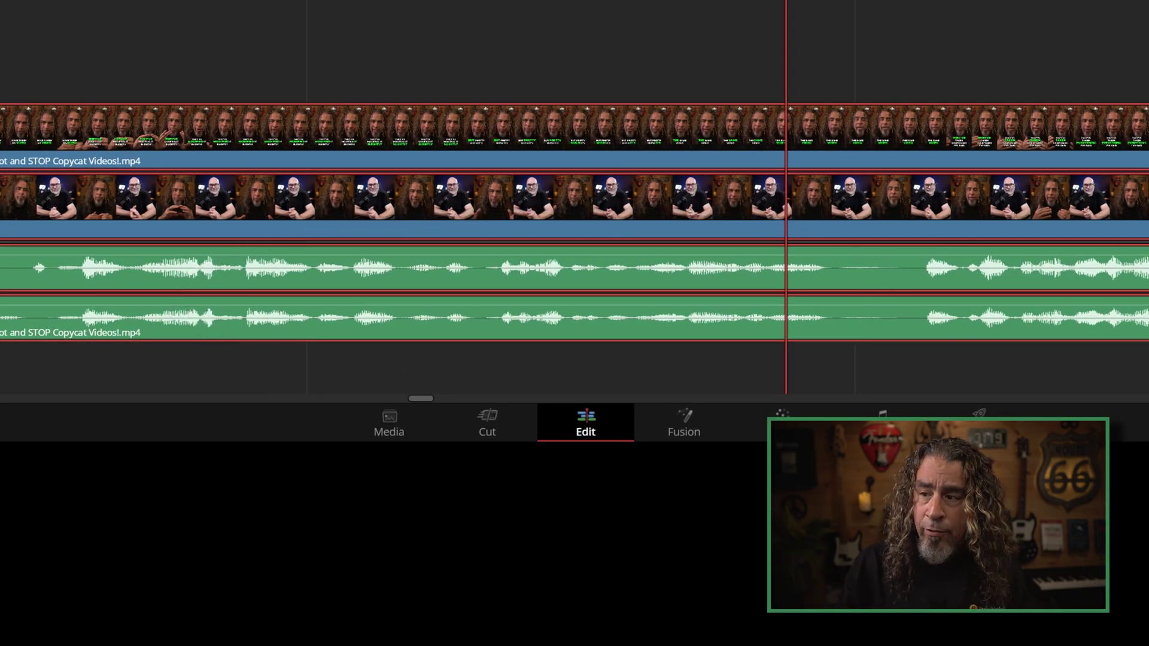
Step: Zoom the timeline out to see the raw footage and placed highlights together
scroll(644, 26, "down", 5)
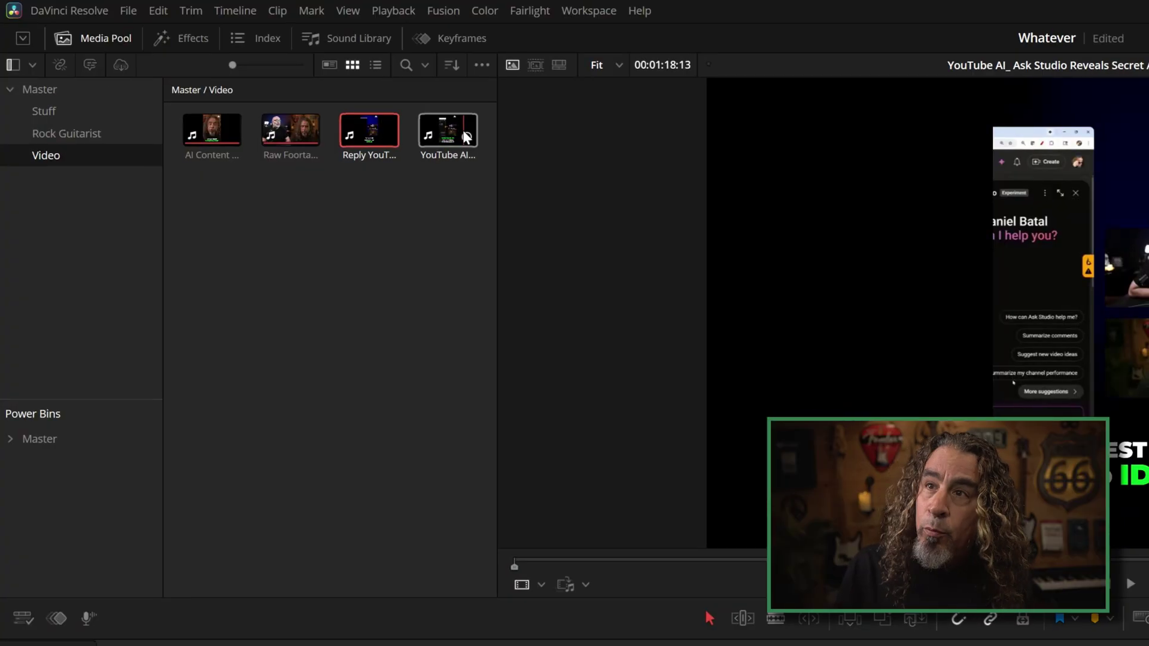
Step: Place the YouTube AI highlight on V2 and auto-sync it to the raw footage's audio
left_click_drag(462, 131, 401, 488)
right_click(404, 400)
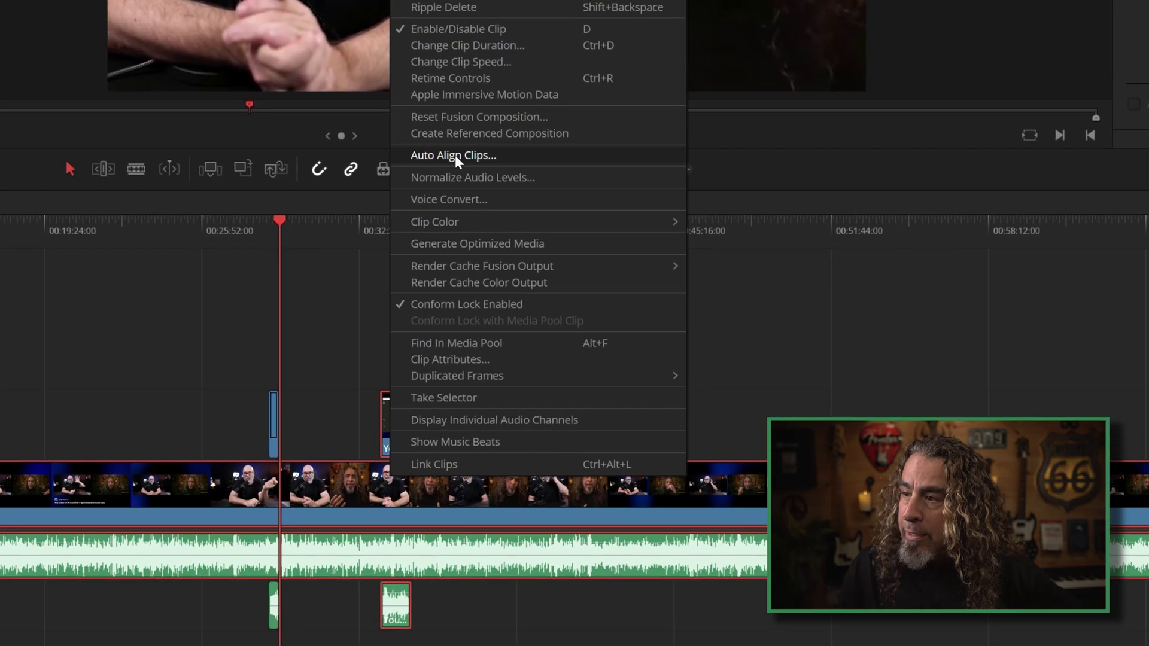
left_click(468, 71)
left_click(492, 157)
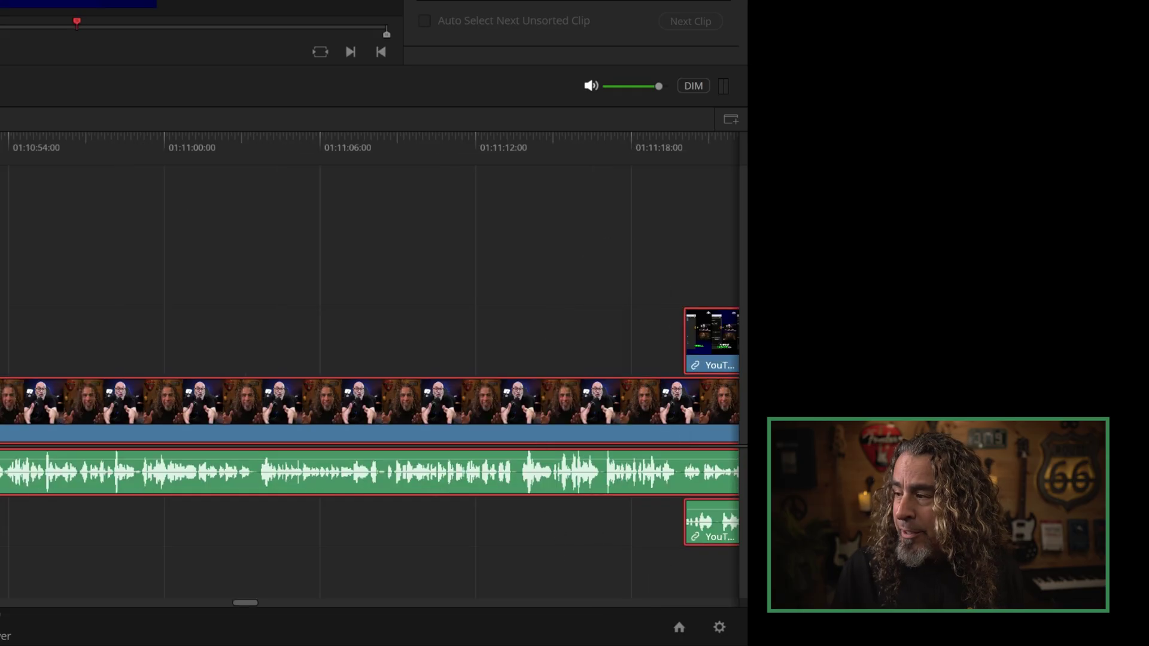
Step: Blade Raw Footage.mp4 at the YouTube AI highlight's start and end with Ctrl+B
scroll(343, 134, "down", 1)
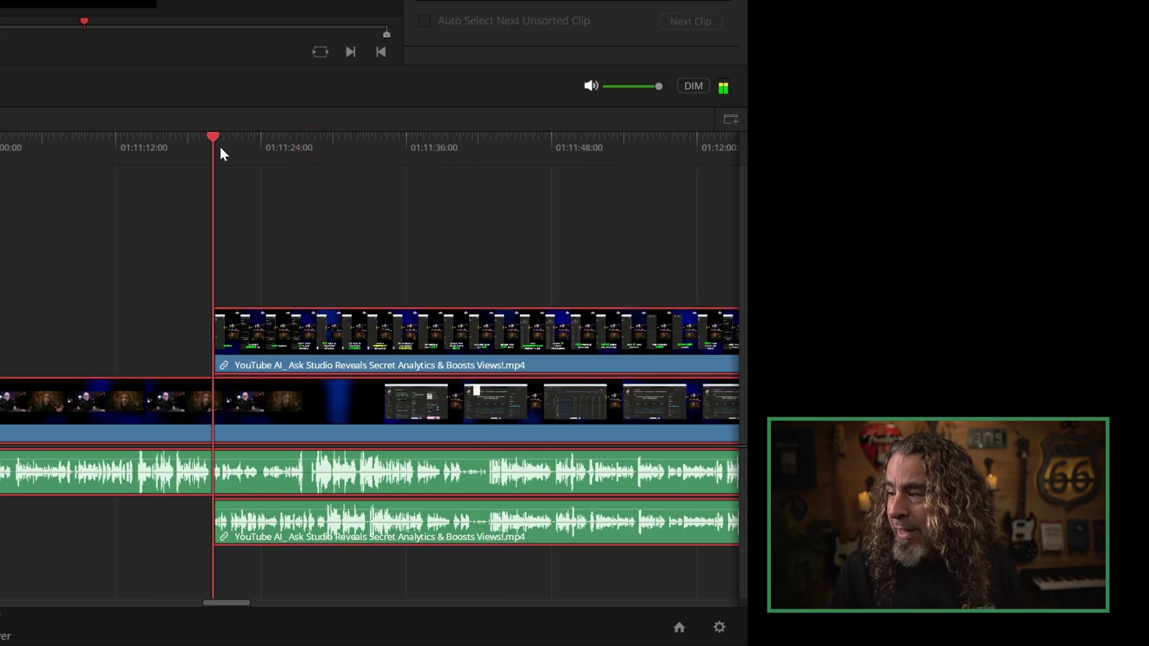
key("ctrl+b")
left_click_drag(0, 88, 0, 89)
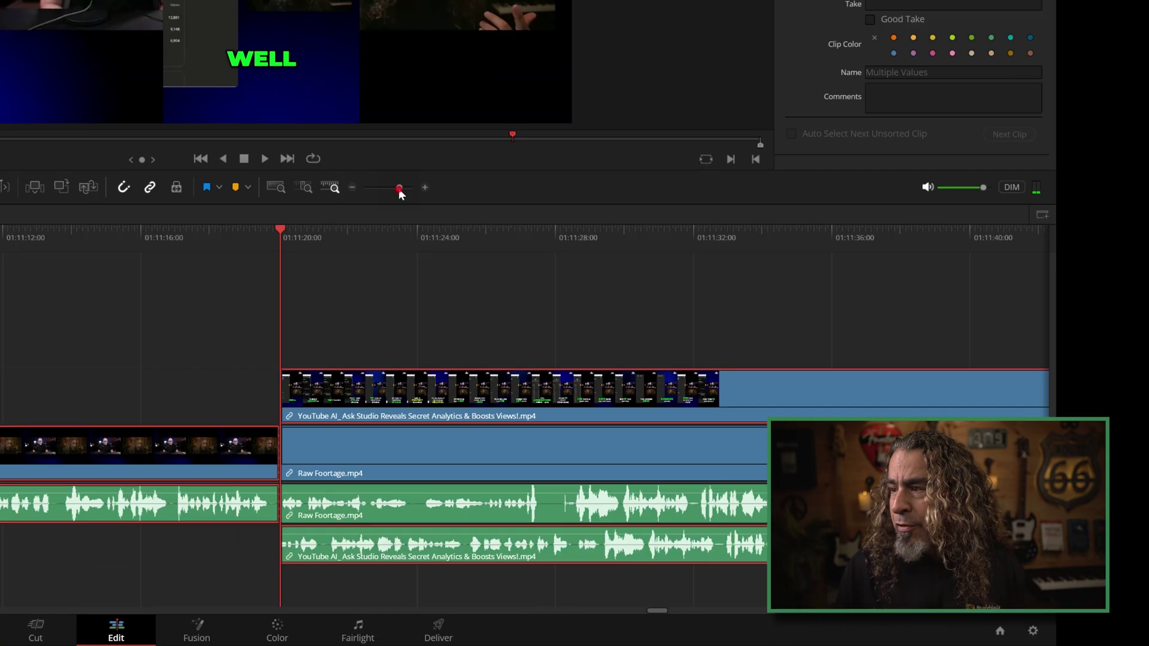
left_click_drag(400, 191, 384, 190)
left_click(405, 240)
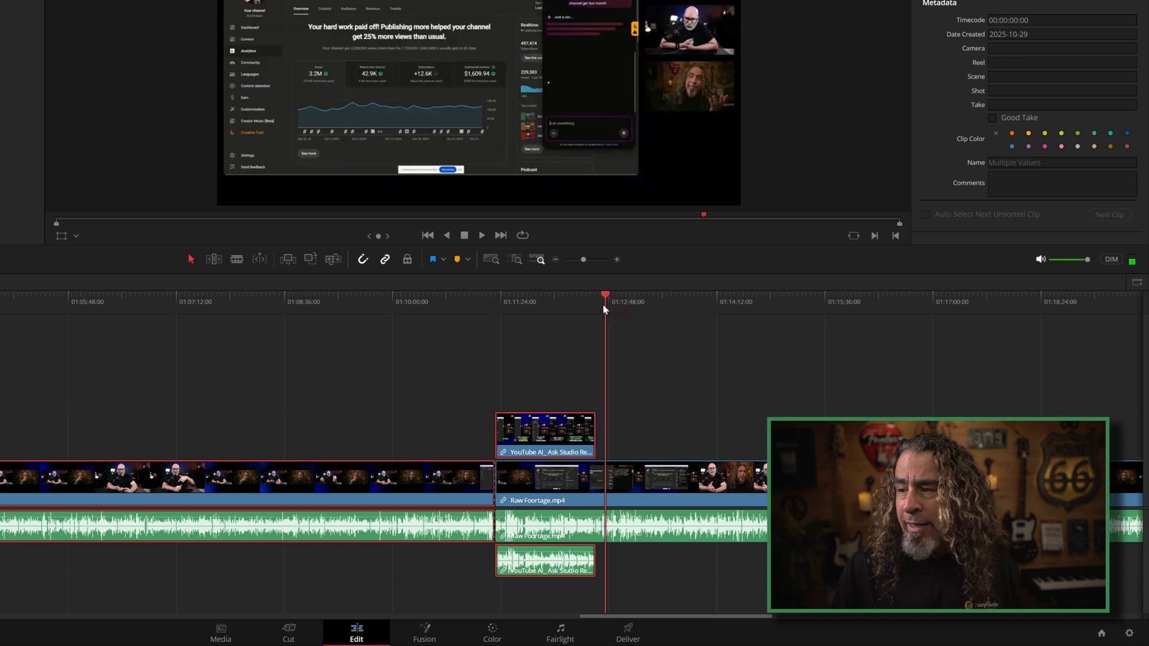
key("ctrl+b")
Step: Set the cut raw-footage piece's clip colour to Apricot
right_click(562, 486)
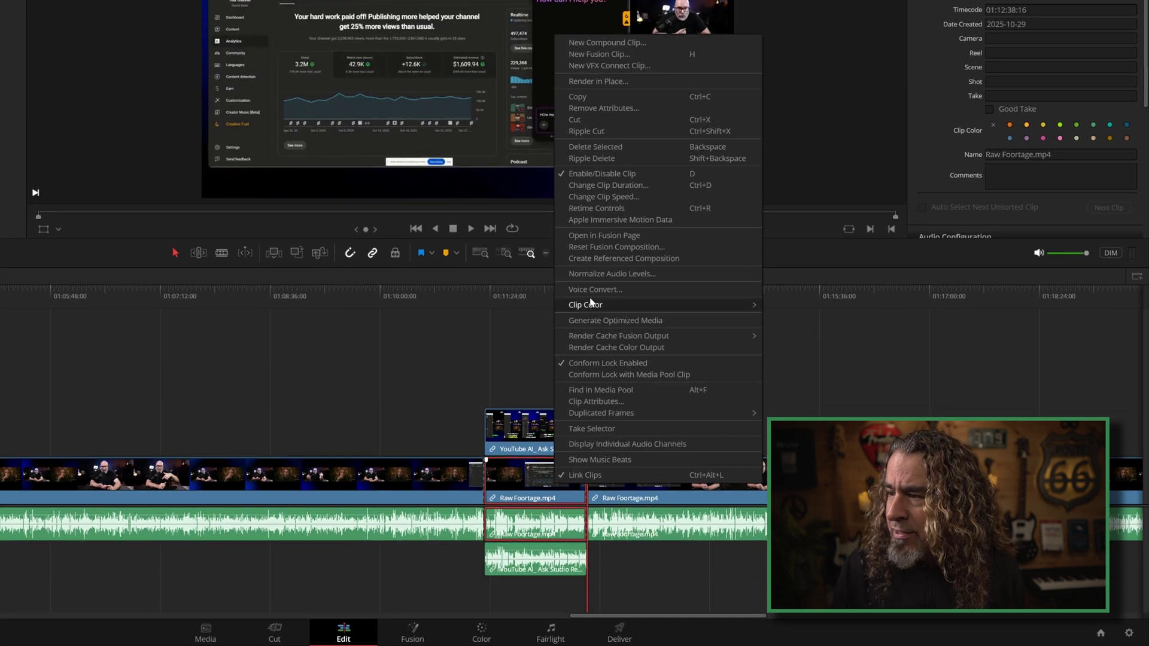
mouse_move(590, 302)
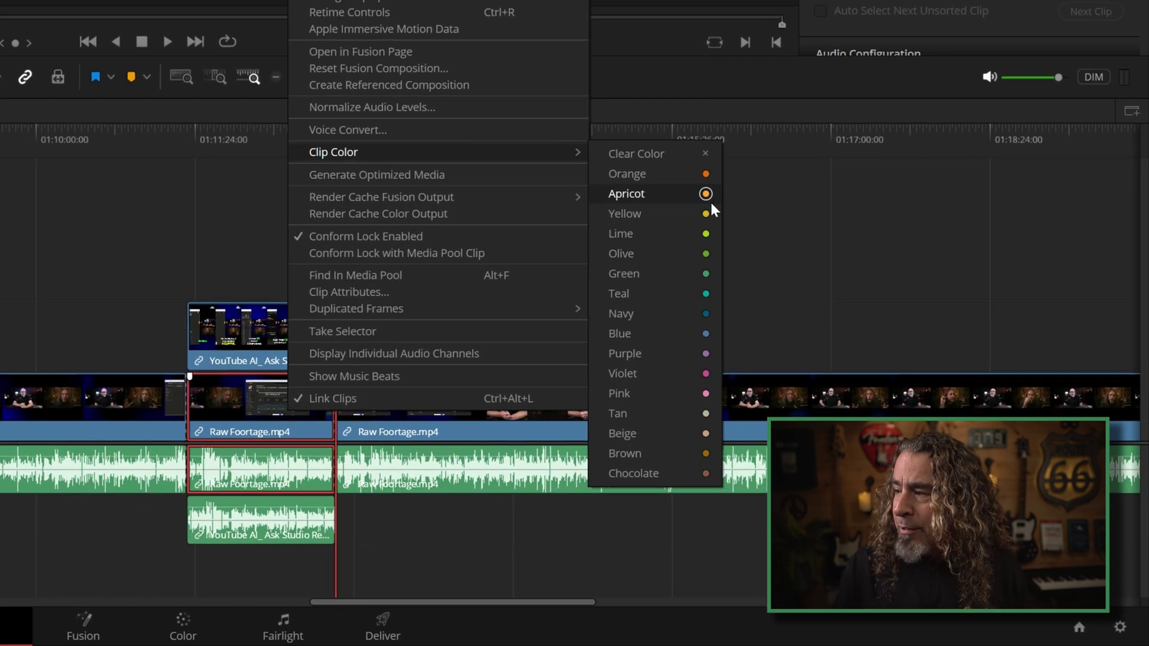
left_click(708, 199)
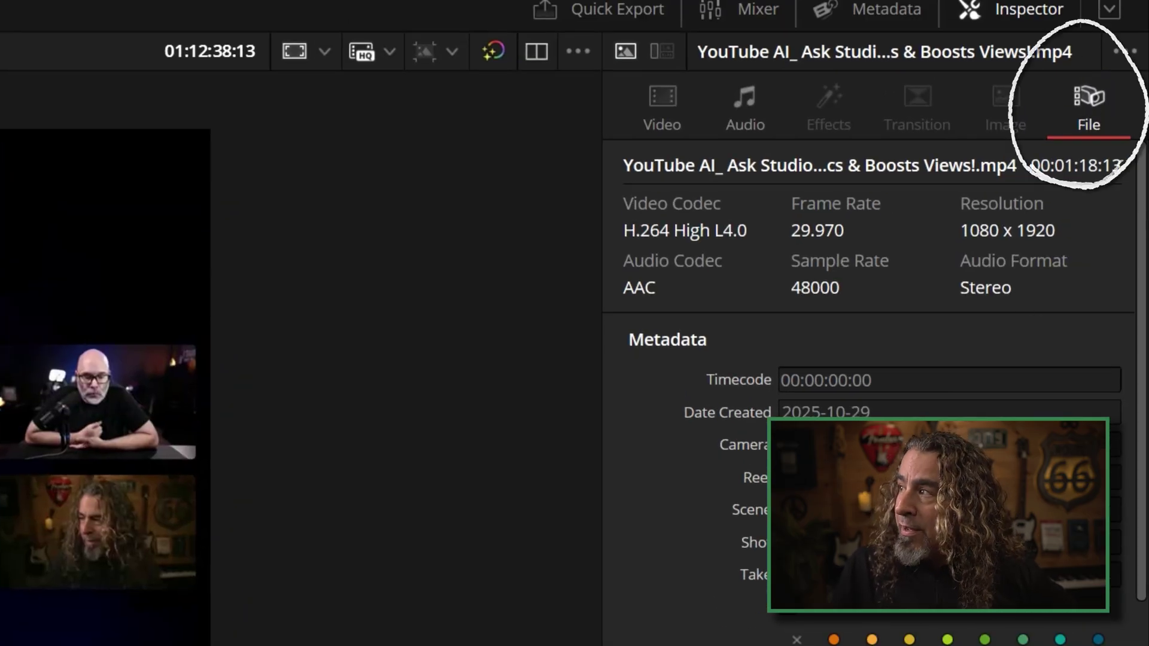
Step: Copy the YouTube AI highlight's clip name and paste it as the apricot piece's name
right_click(882, 633)
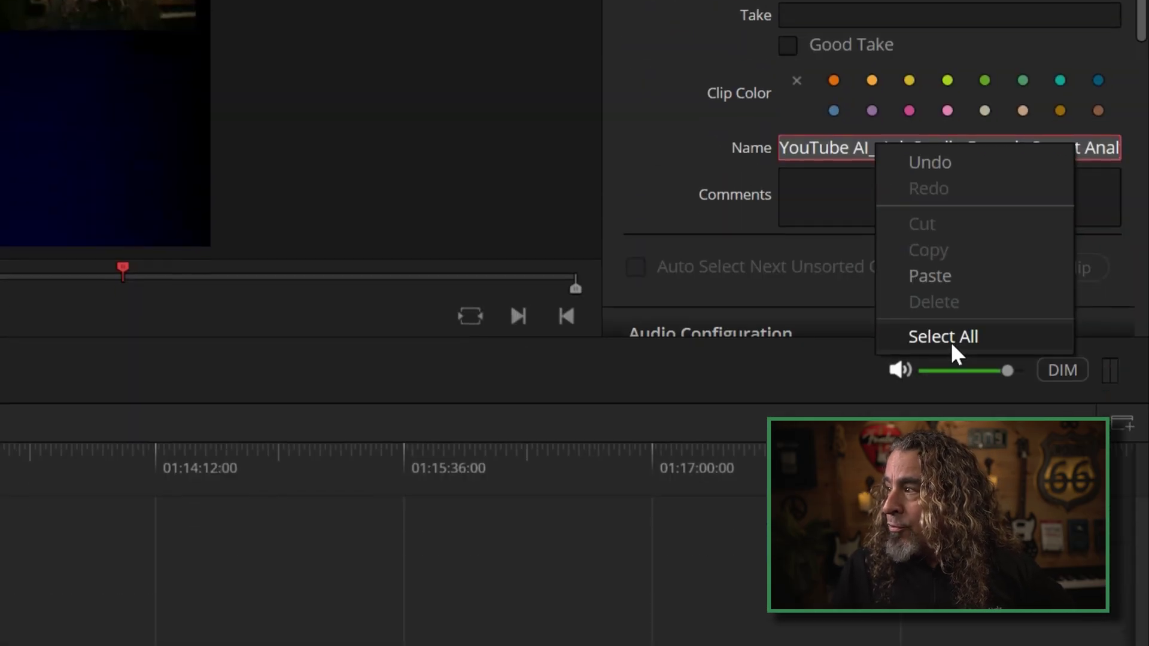
left_click(955, 337)
right_click(898, 148)
left_click(954, 254)
left_click(483, 536)
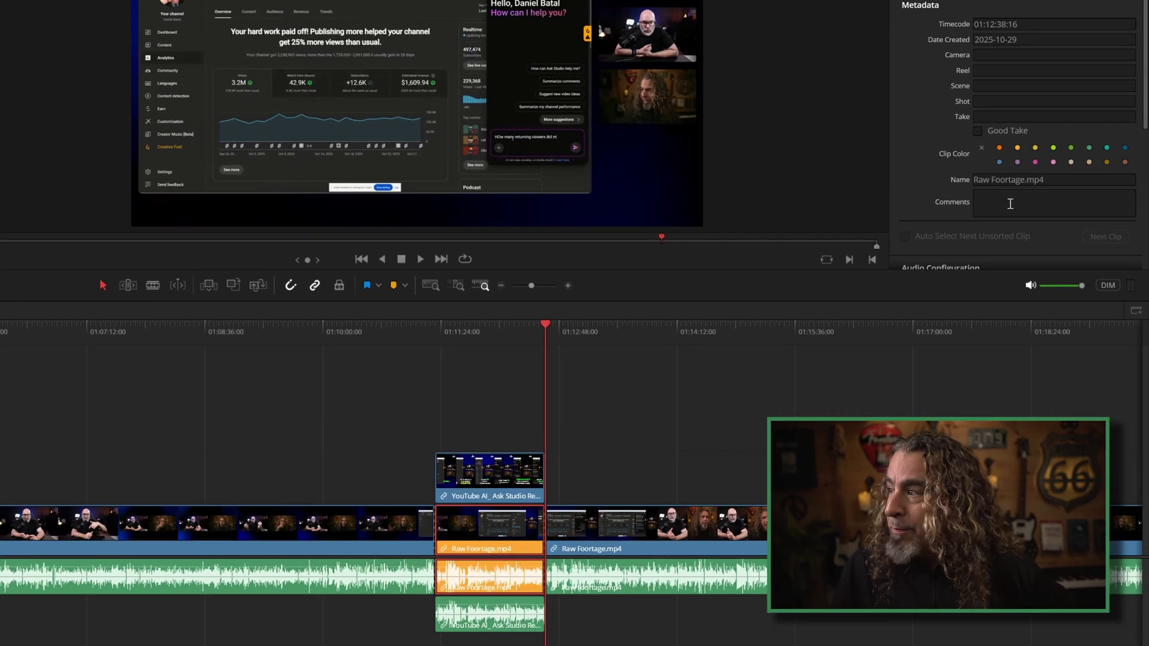
right_click(1003, 181)
left_click(1029, 243)
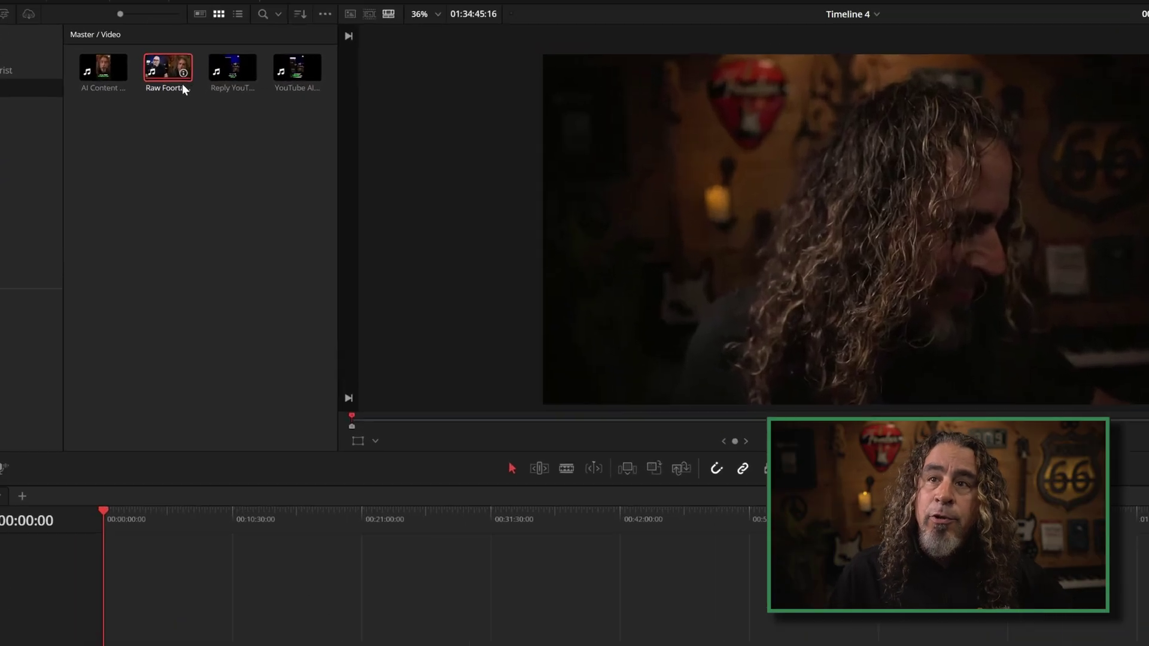
Step: Run AI Audio Transcription on Raw Footage.mp4 from the Media Pool
double_click(159, 73)
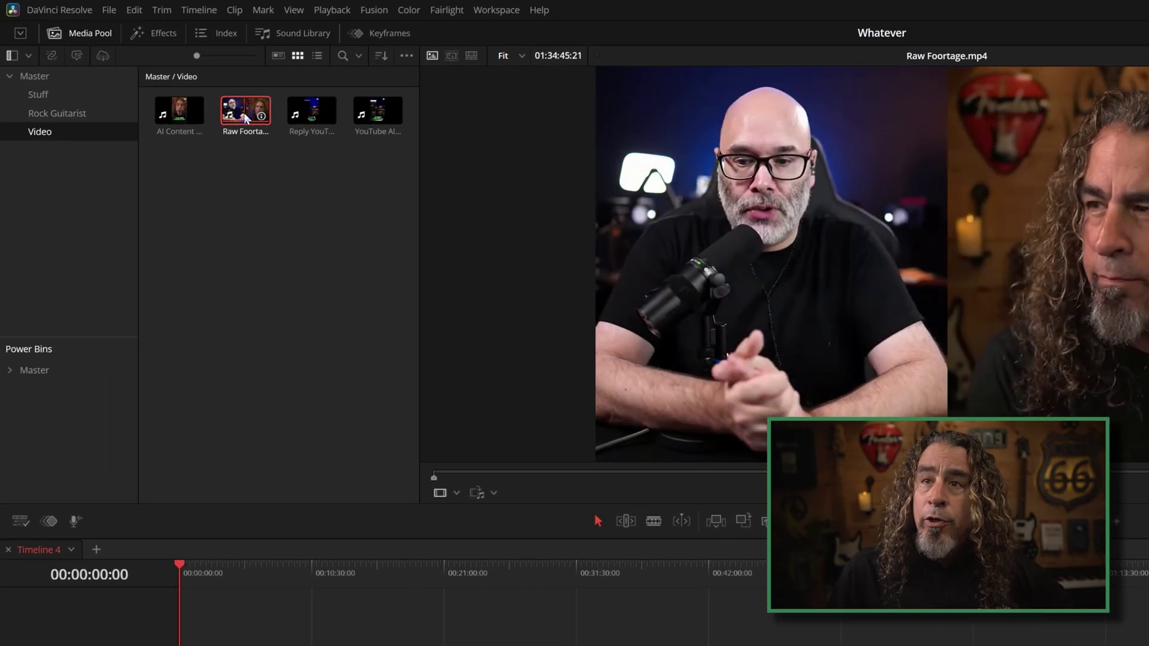
right_click(245, 117)
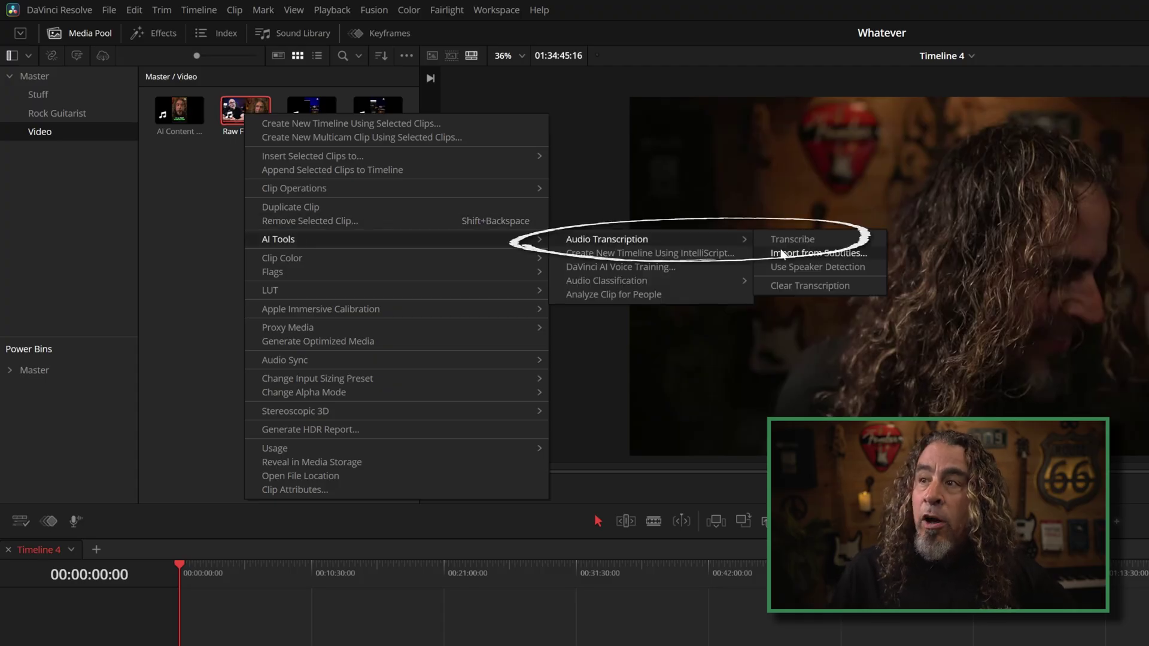
left_click(792, 239)
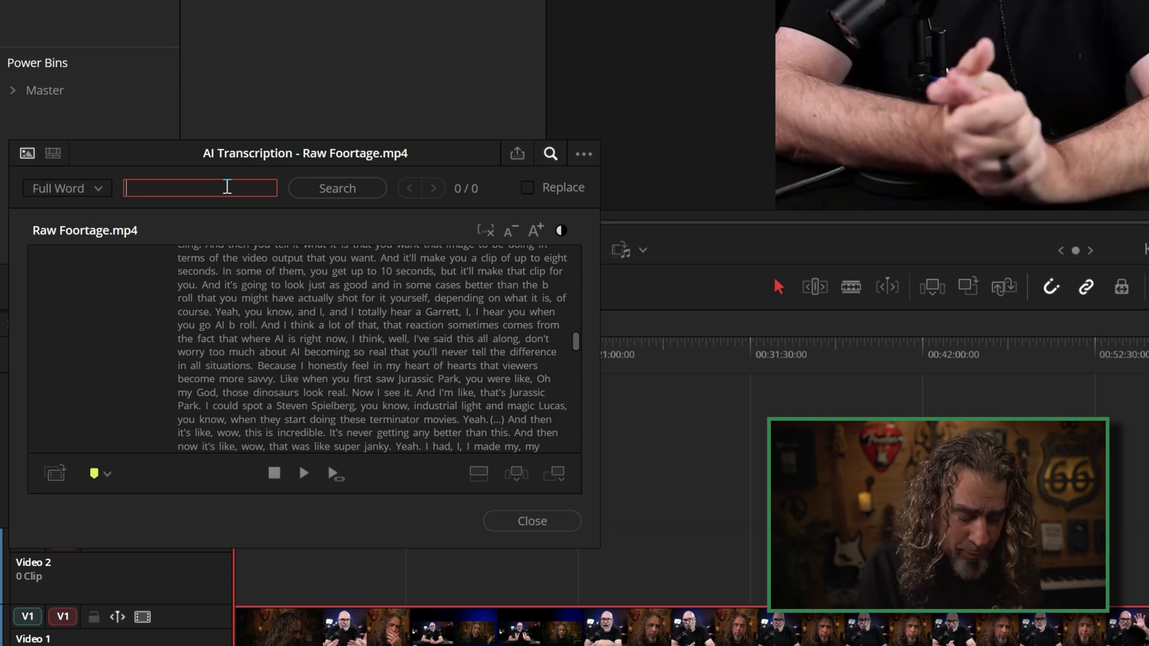
Step: Search the Raw Footage transcript for 'coding' and scroll through its 19 matches
type("coding")
key("Return")
scroll(297, 296, "down", 10)
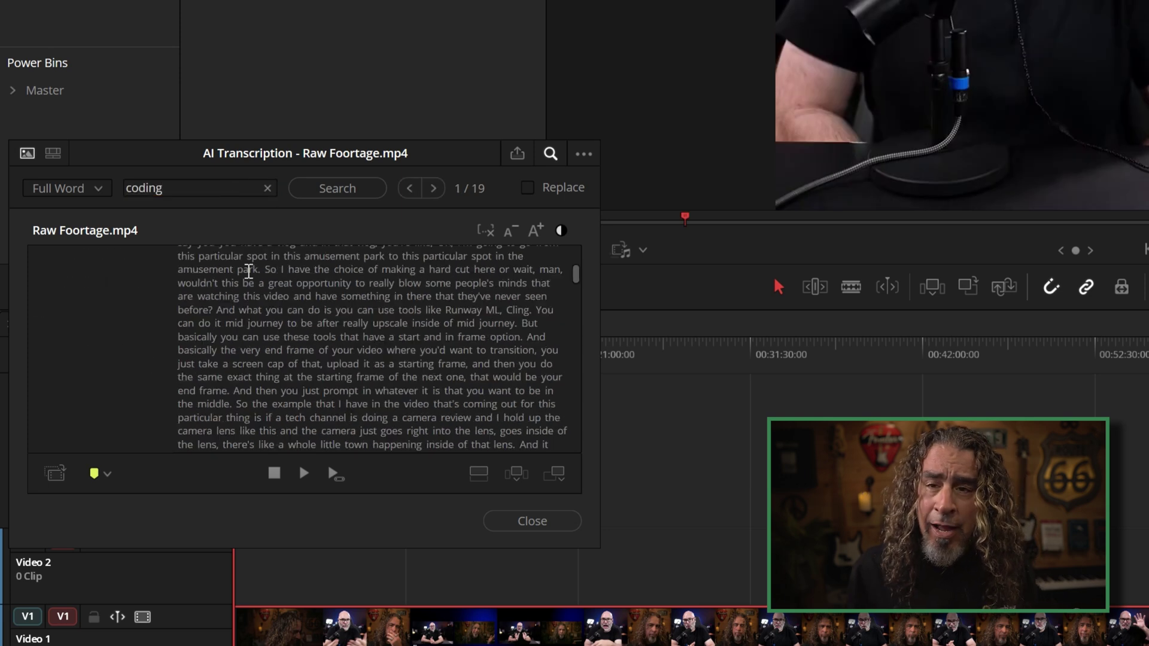
scroll(297, 296, "down", 10)
scroll(301, 303, "down", 10)
scroll(304, 305, "down", 5)
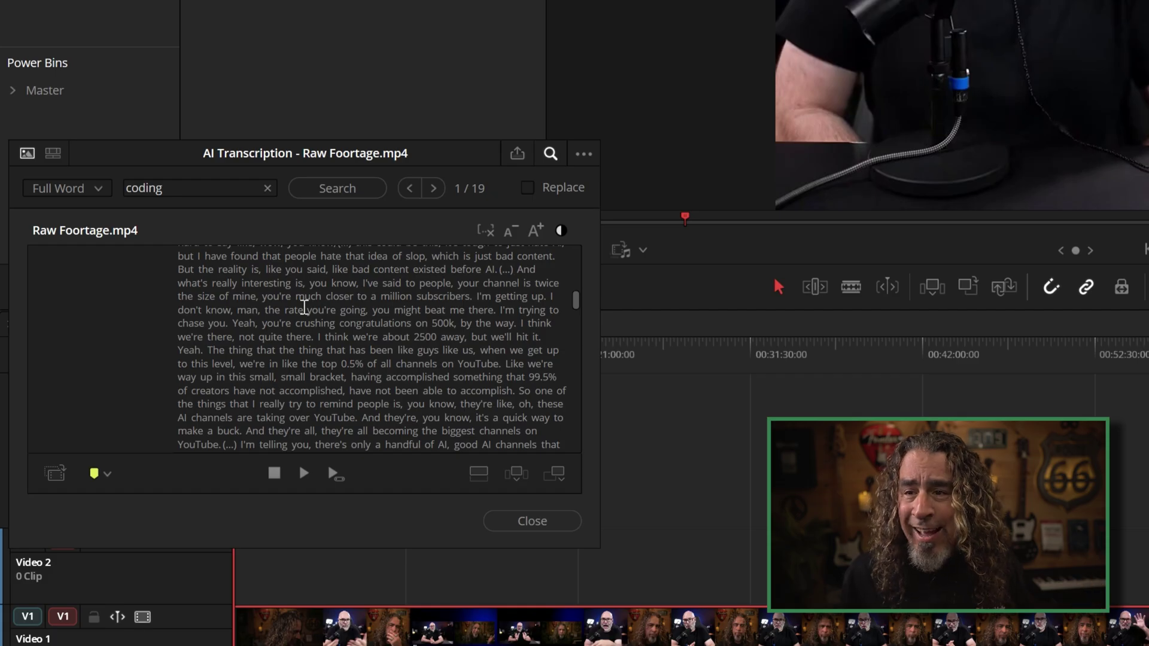
scroll(383, 359, "down", 5)
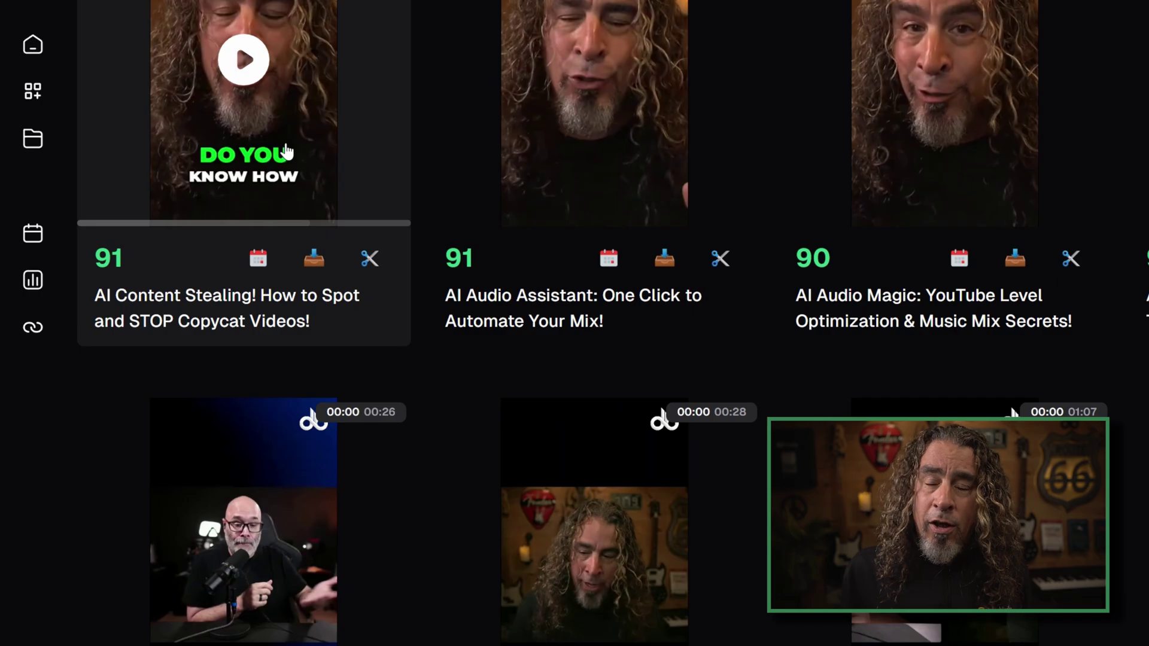
Step: Play the 'AI Content Stealing! How to Spot and STOP Copycat Videos!' preview in Opus Clip
scroll(286, 152, "up", 3)
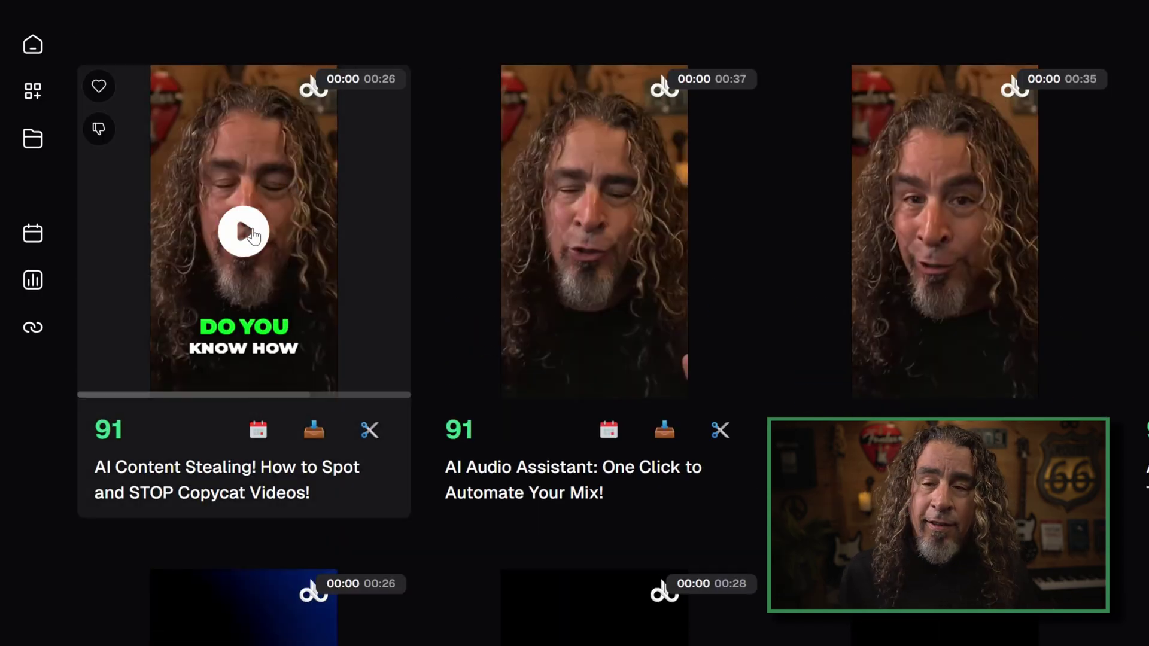
left_click(253, 237)
mouse_move(697, 235)
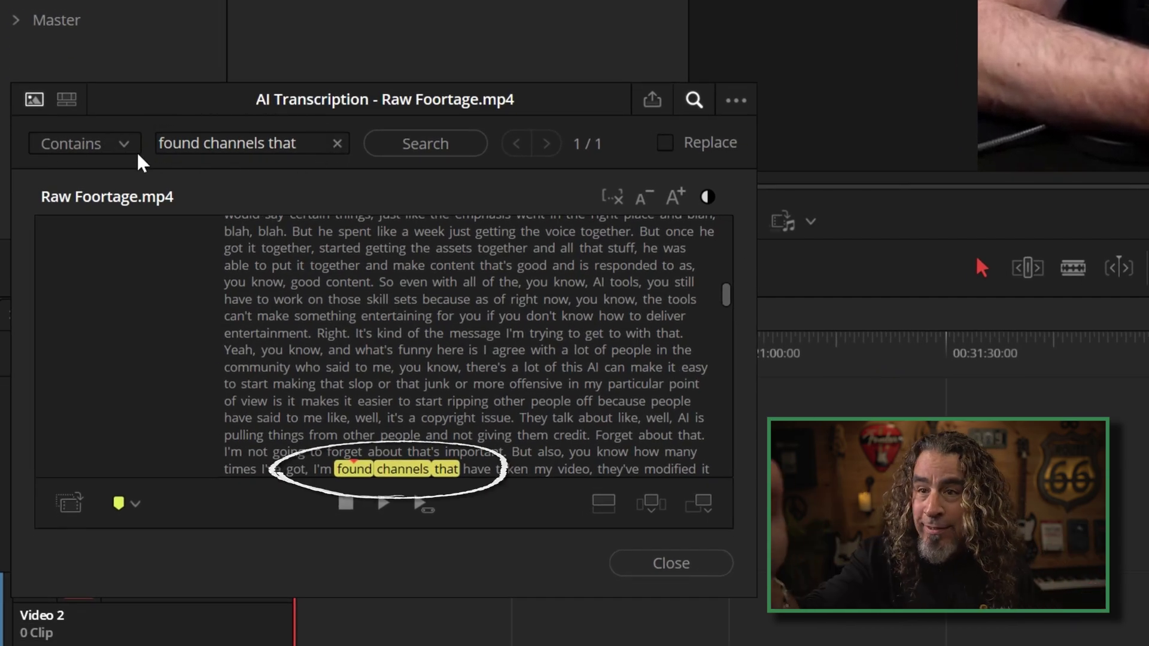
Step: Scroll the transcript to the 'found channels that' passage about re-uploaded modified videos
scroll(511, 253, "down", 3)
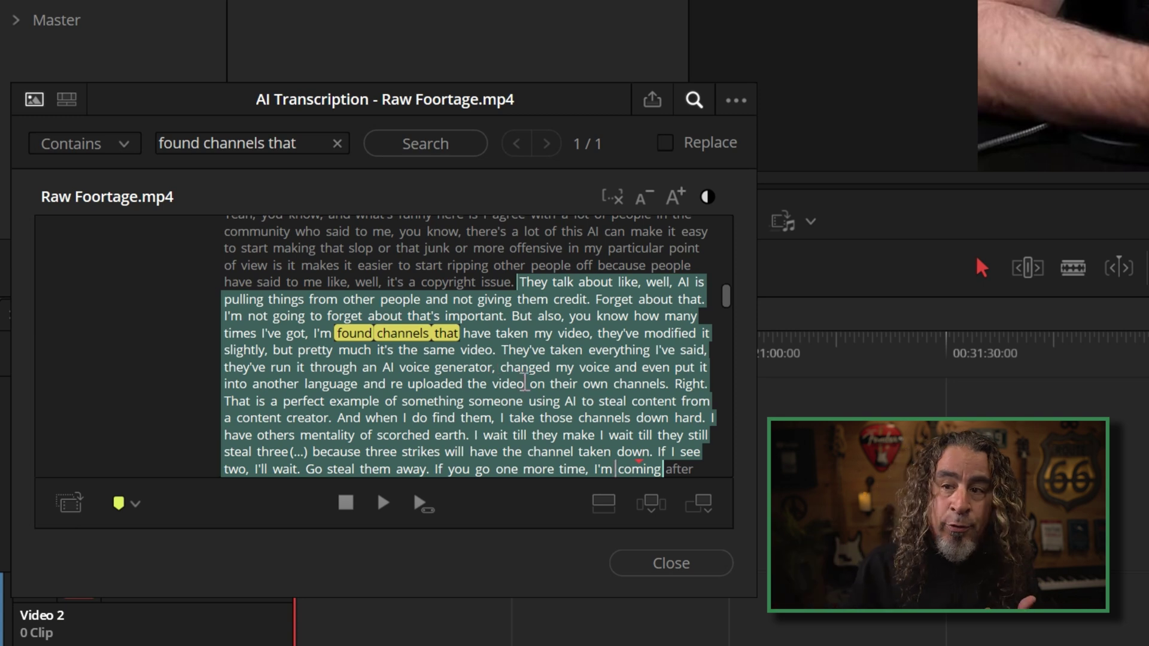
Step: Create a subclip from the marked transcript passage named 'I've found channels'
left_click(68, 504)
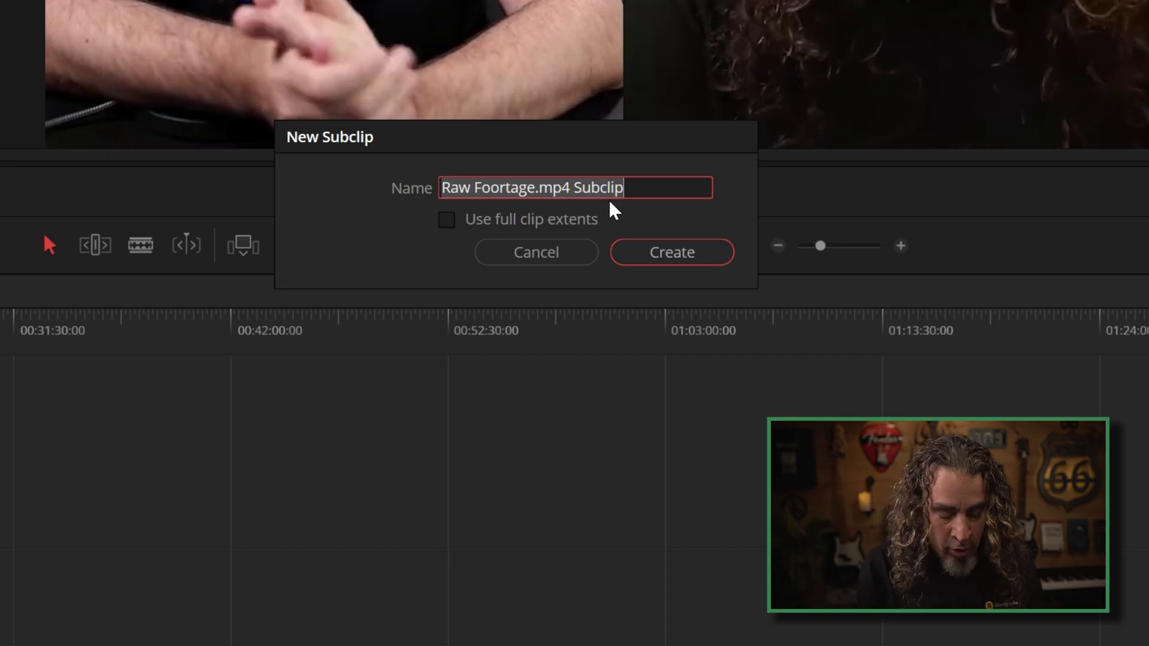
type("I've found ")
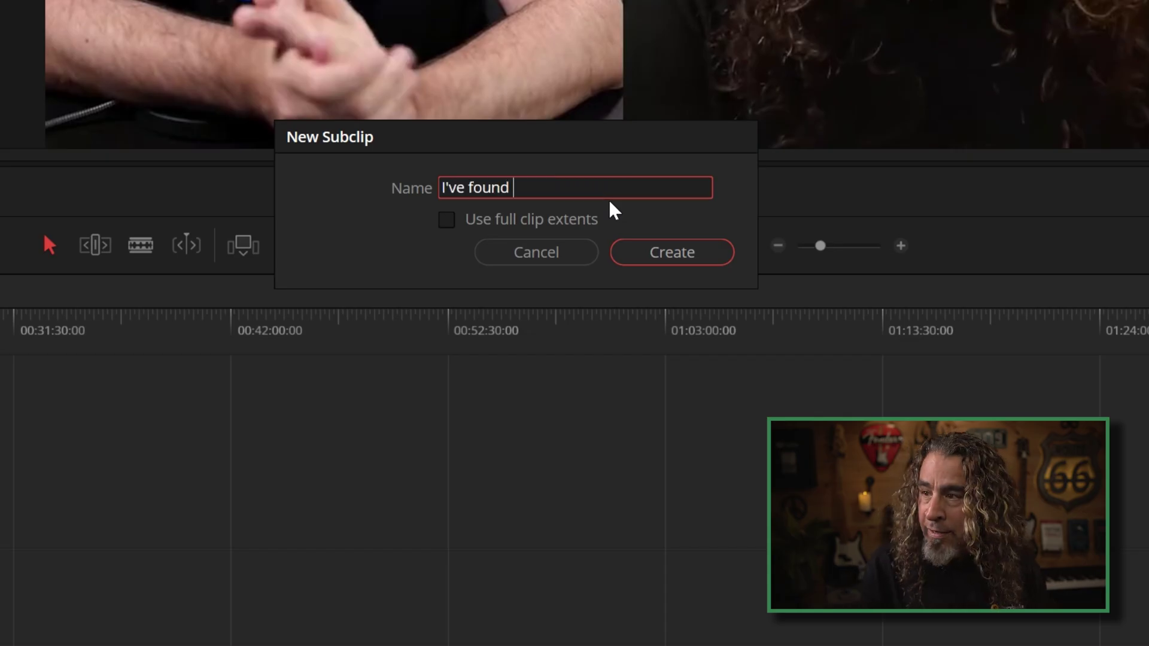
type("channels")
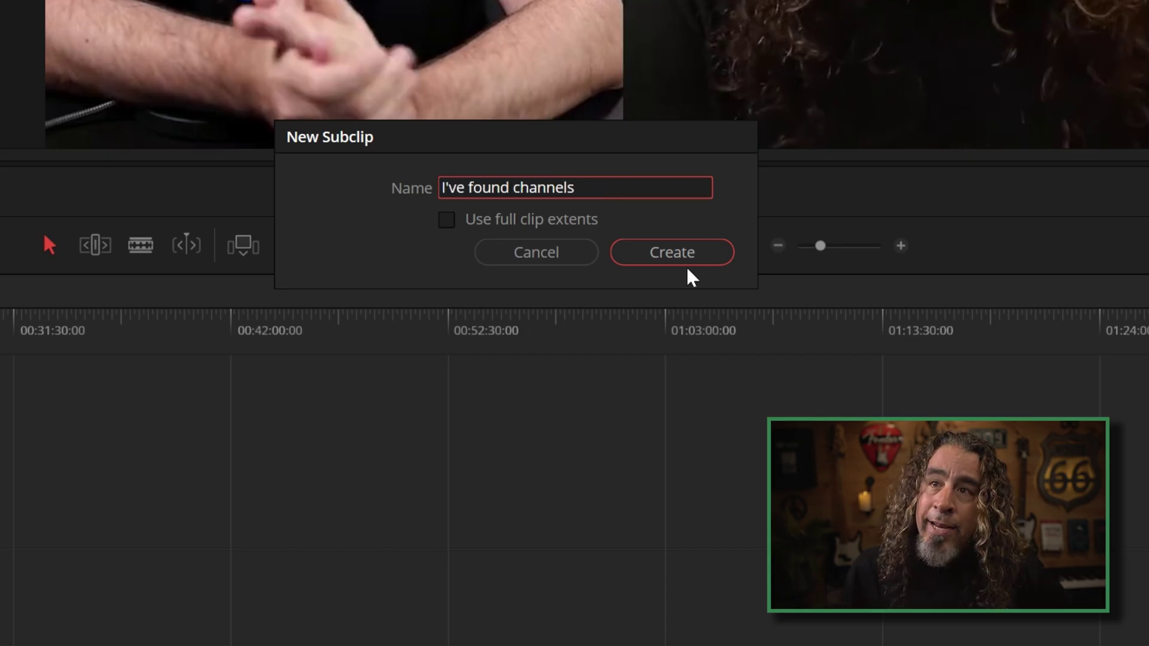
left_click(663, 254)
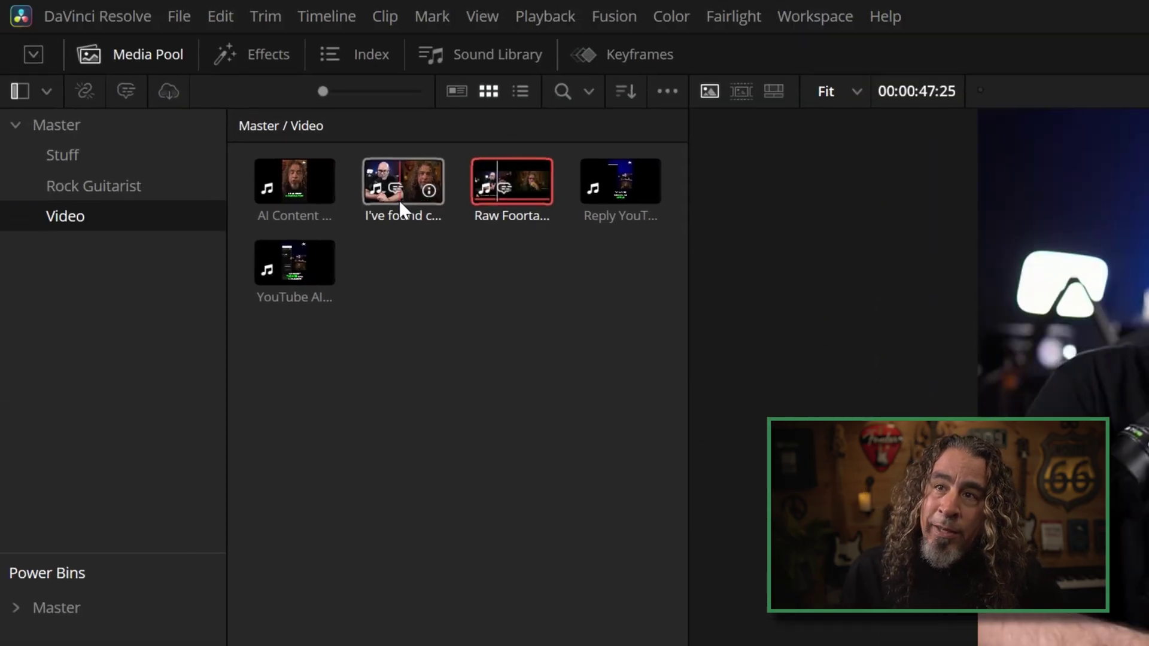
Step: Drag the 'I've found channels' subclip onto the timeline after the Raw Footage clip
left_click(397, 184)
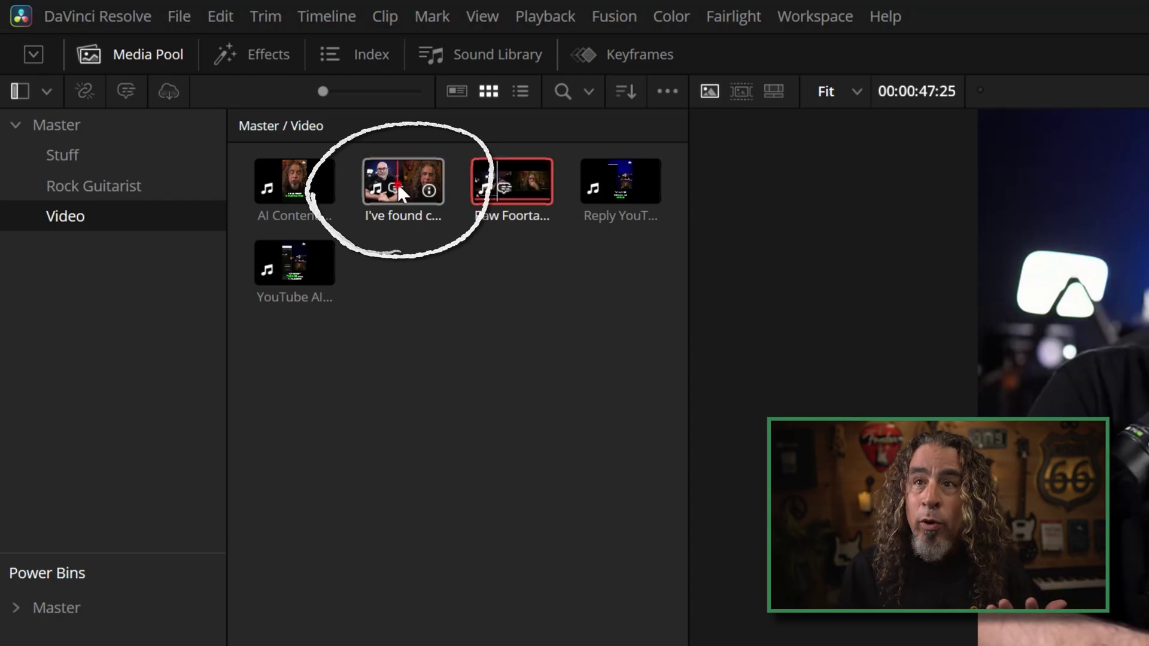
left_click_drag(397, 183, 569, 302)
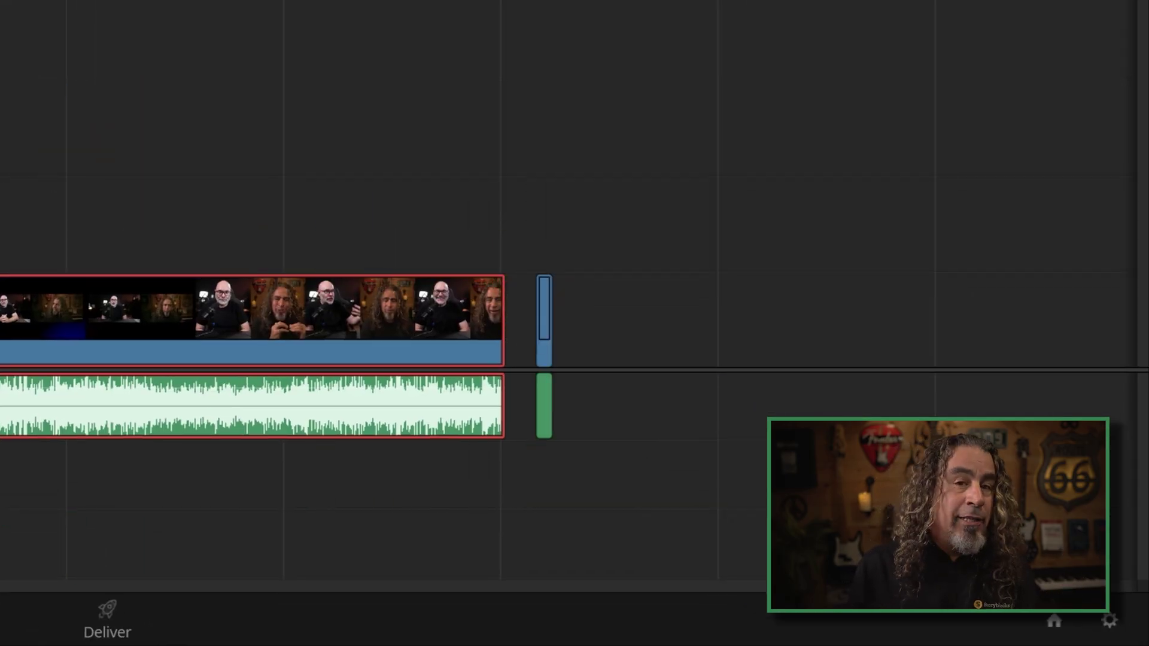